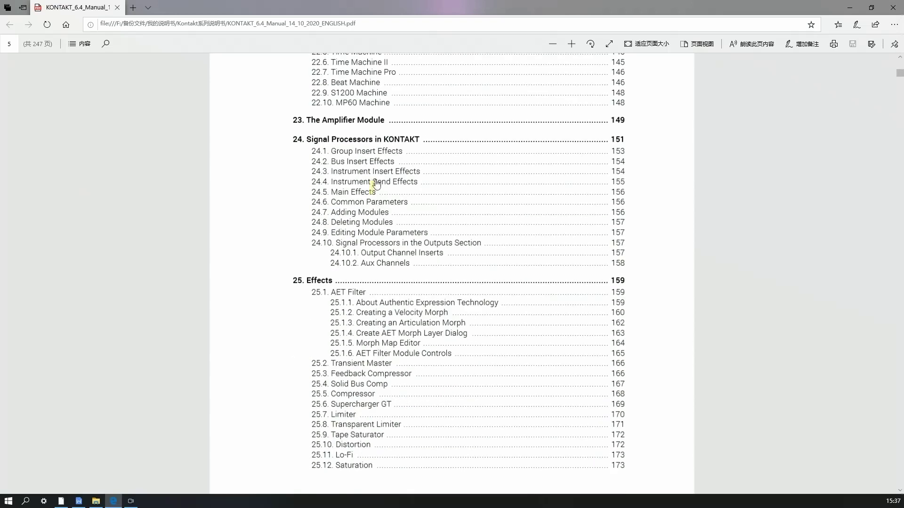
- Open chapter 24, Signal Processors in KONTAKT, in the manual and examine the audio signal path diagram
click(391, 148)
scroll(393, 153, down, 15)
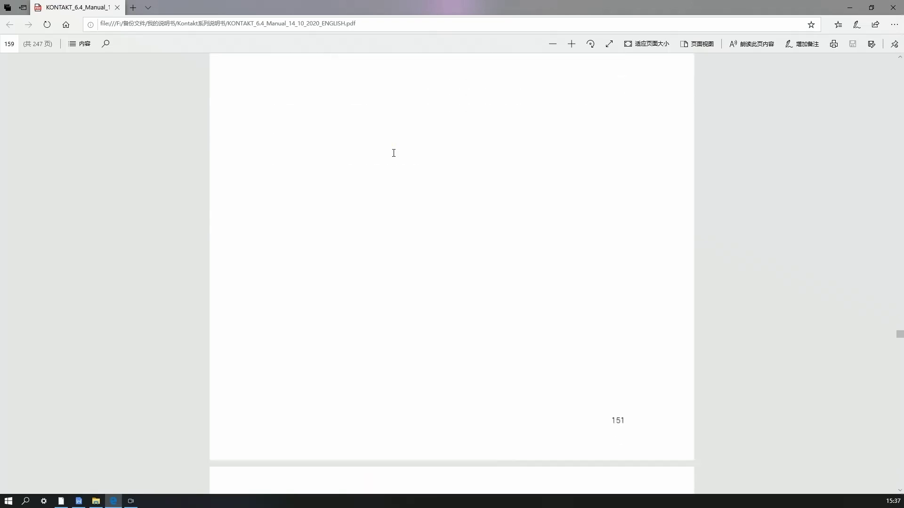
scroll(380, 152, up, 3)
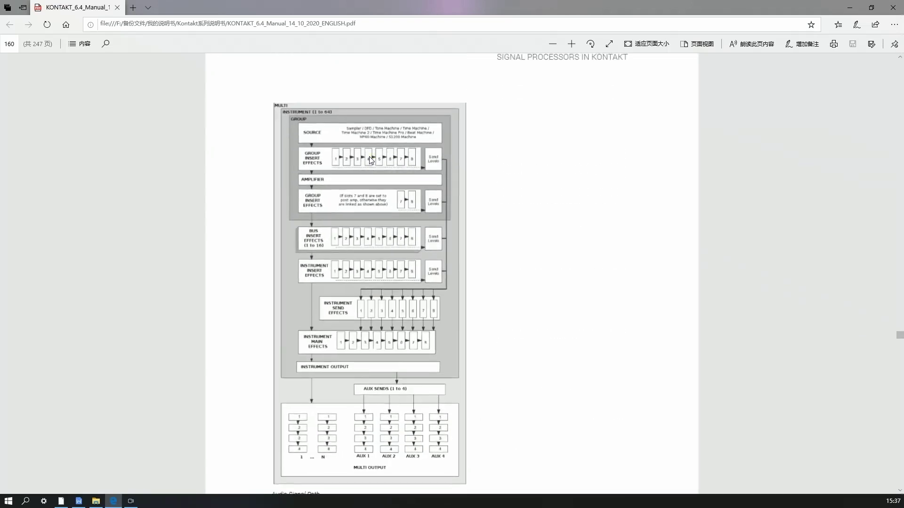
scroll(371, 155, up, 4)
scroll(252, 160, down, 1)
scroll(252, 161, down, 10)
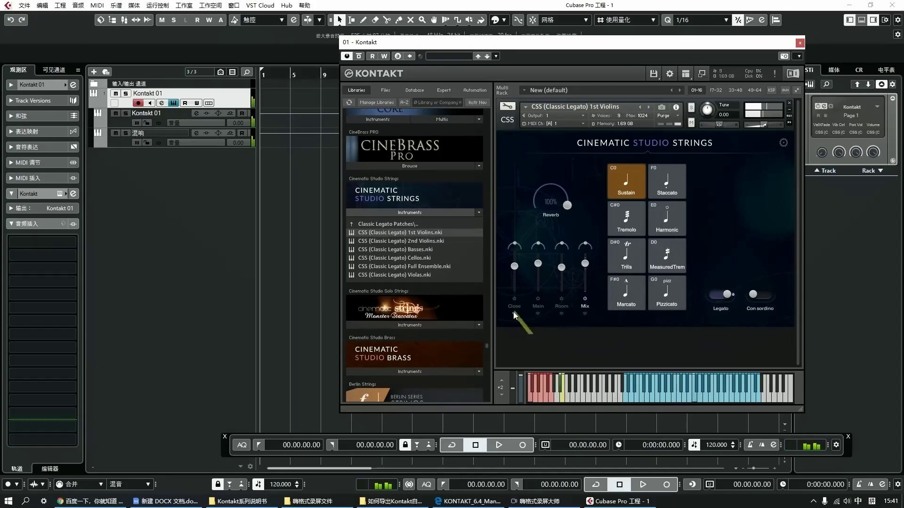
- Solo the 混响 output channel to hear the reverb alone
click(126, 134)
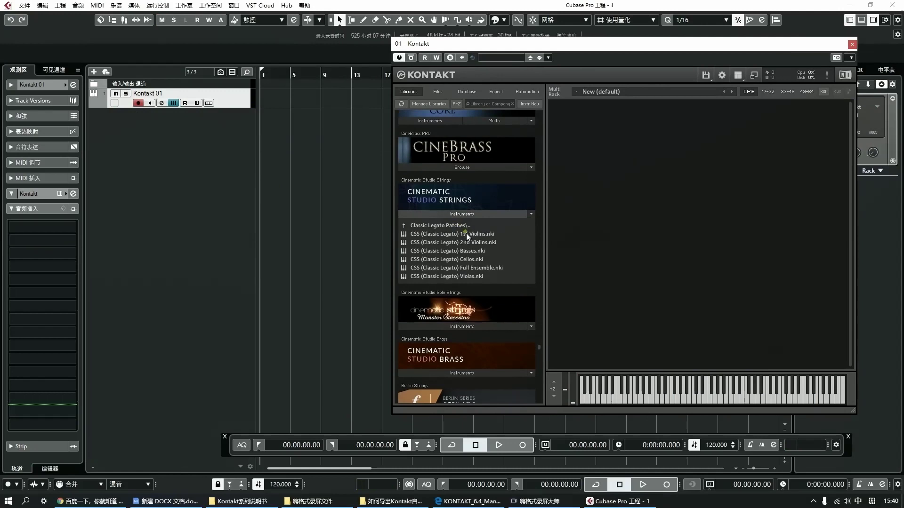
- Load CSS (Classic Legato) 1st Violins into the empty Kontakt rack and activate the plug-in's stereo output Kt. aux 1
drag(654, 185, 654, 187)
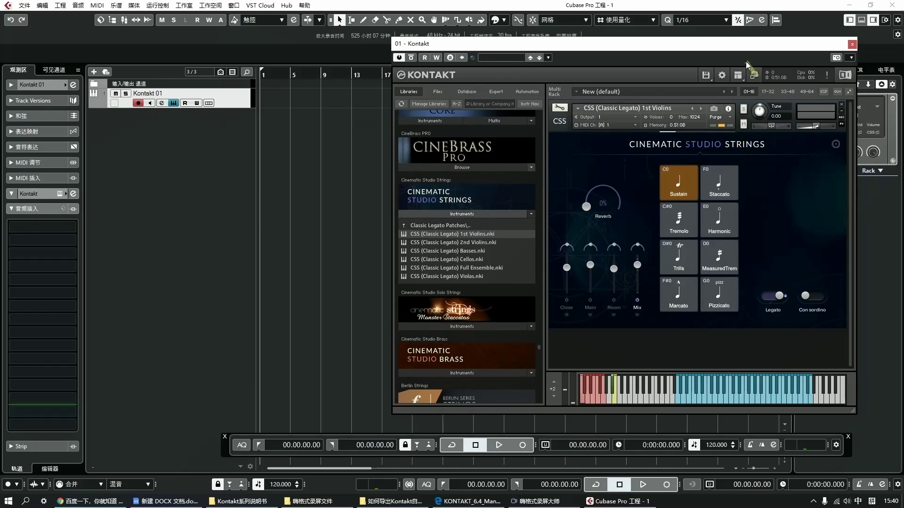
drag(564, 43, 411, 43)
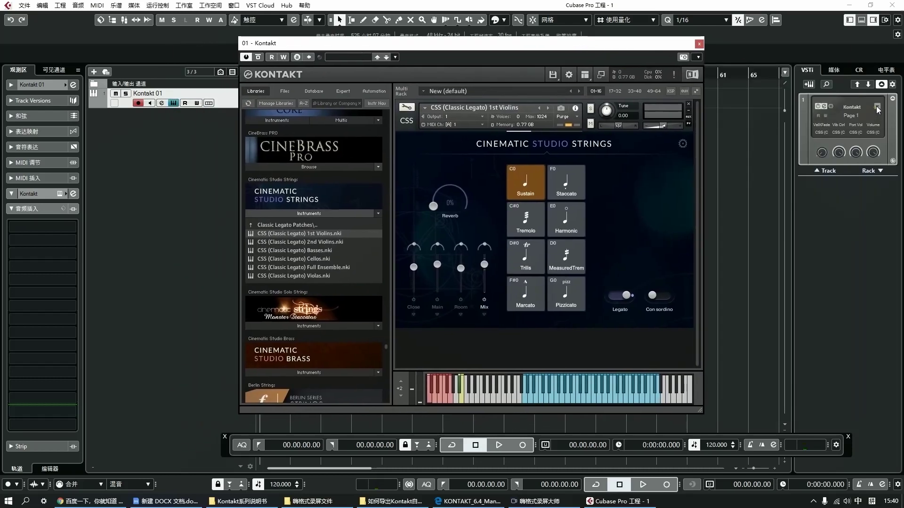
click(863, 115)
click(820, 136)
scroll(791, 176, down, 4)
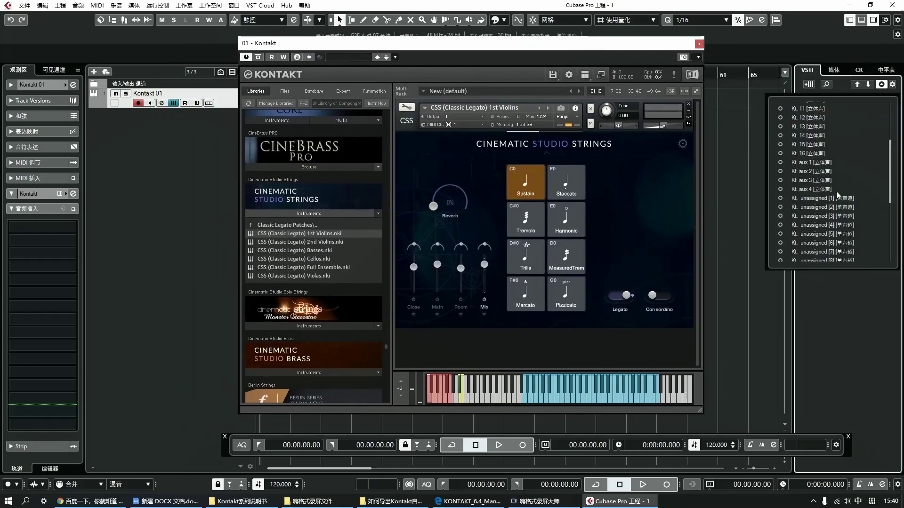
click(776, 162)
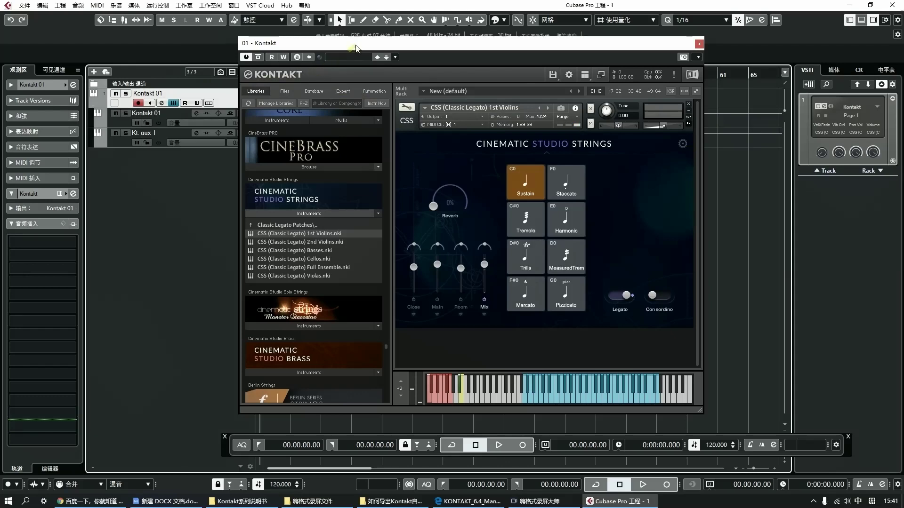
- Rename the Kt. aux 1 output track to 混响
drag(361, 47, 461, 45)
click(150, 136)
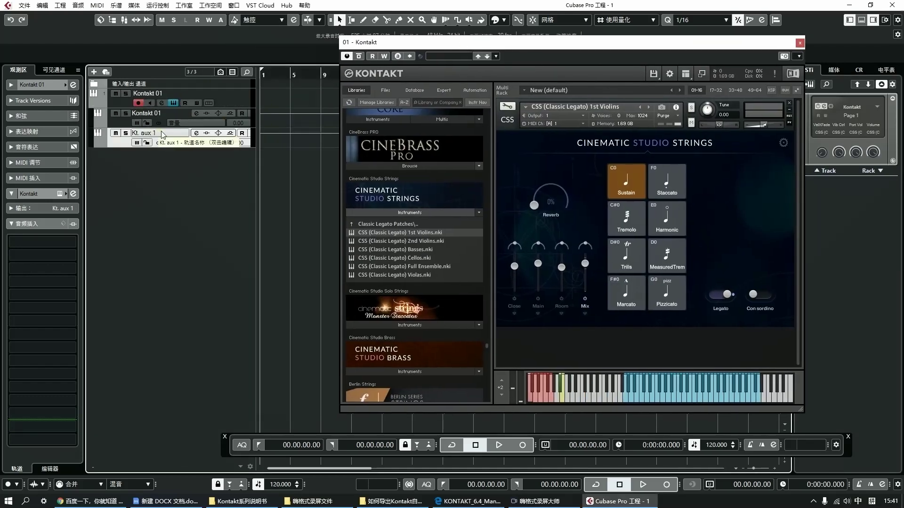
double_click(155, 133)
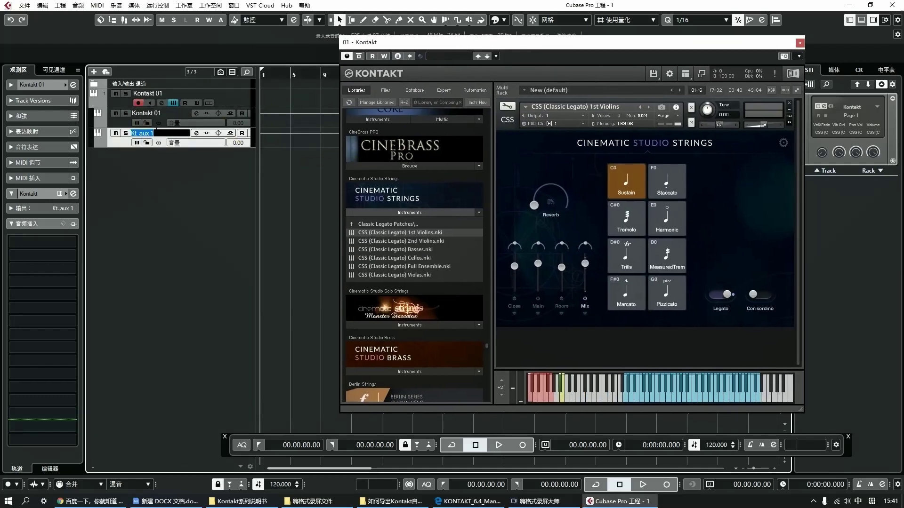
text(混响)
key(Return)
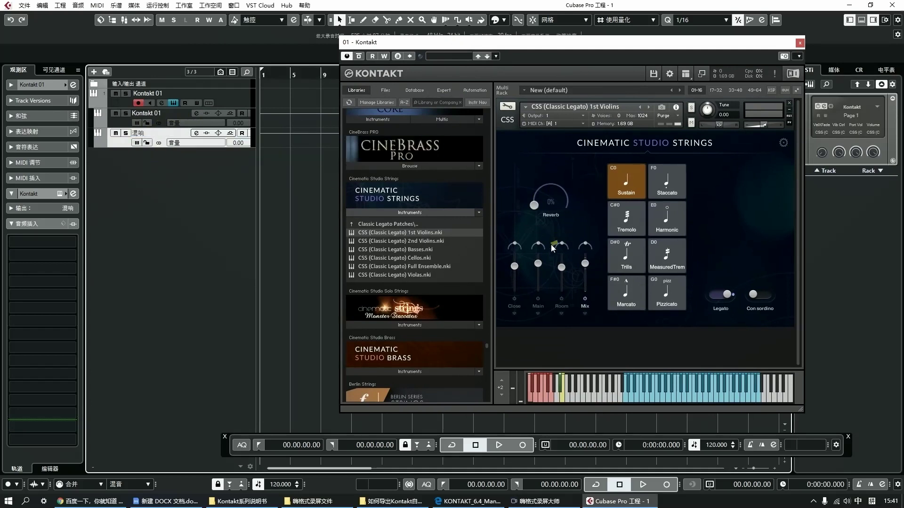
- Route the Reverb return in the 1st Violins instrument's Send Effects to aux 1 and go back to the performance view
click(506, 108)
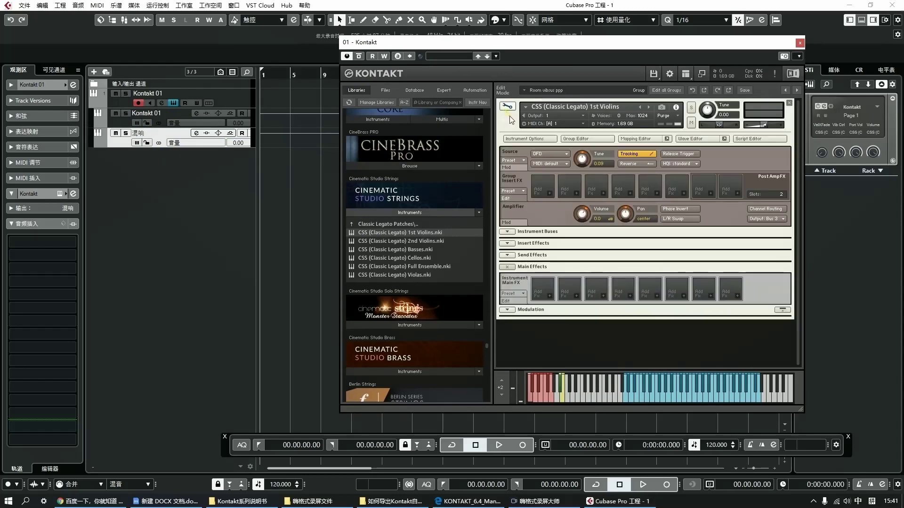
click(506, 255)
scroll(692, 265, down, 1)
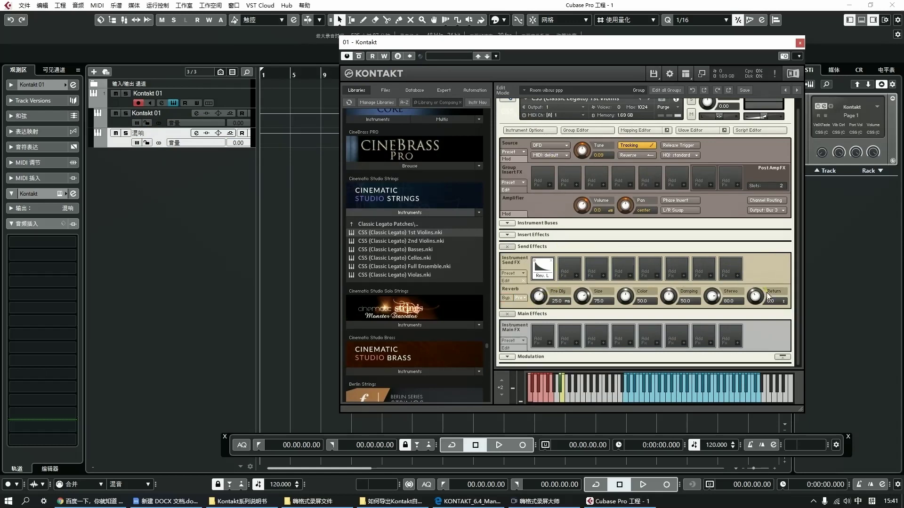
click(784, 306)
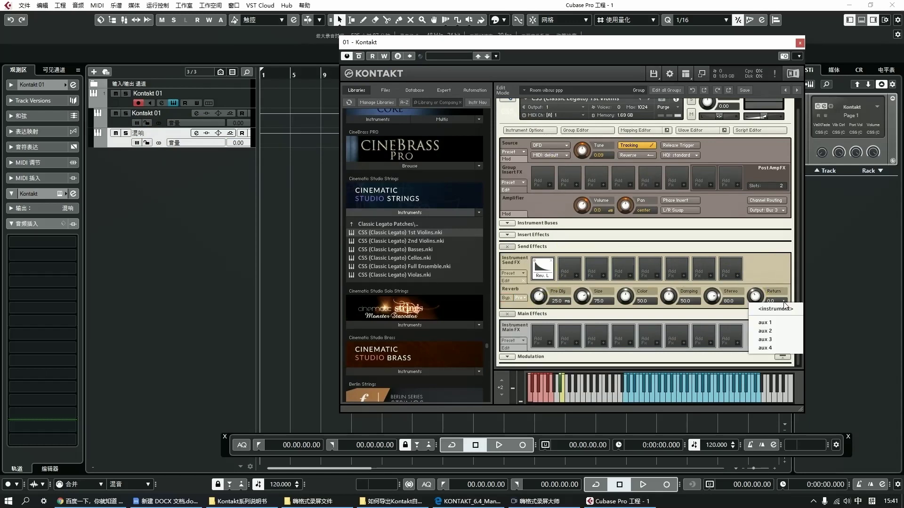
click(768, 322)
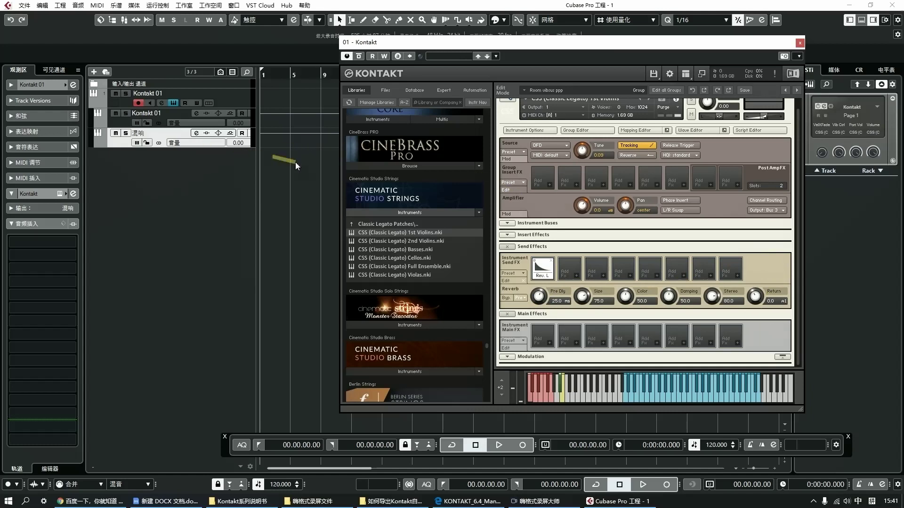
scroll(753, 176, up, 1)
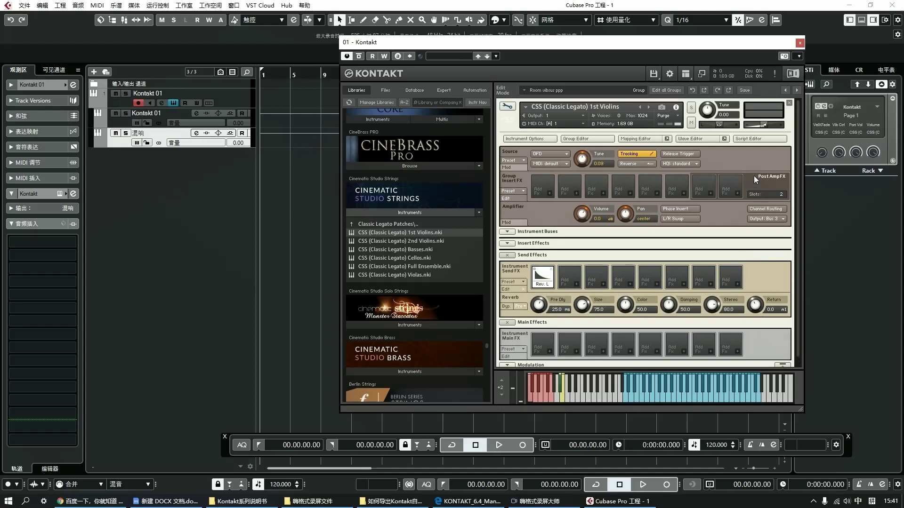
click(507, 107)
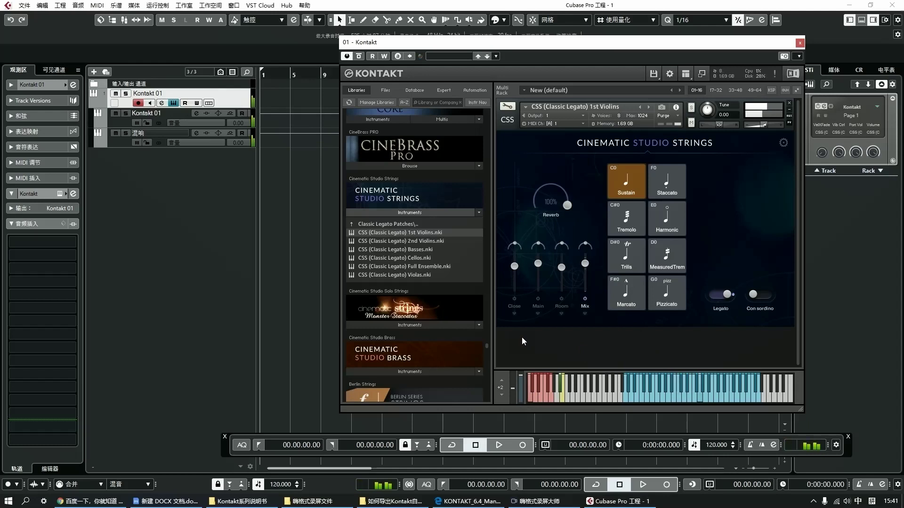
- Audition only the reverb signal by soloing the 混响 channel
click(126, 133)
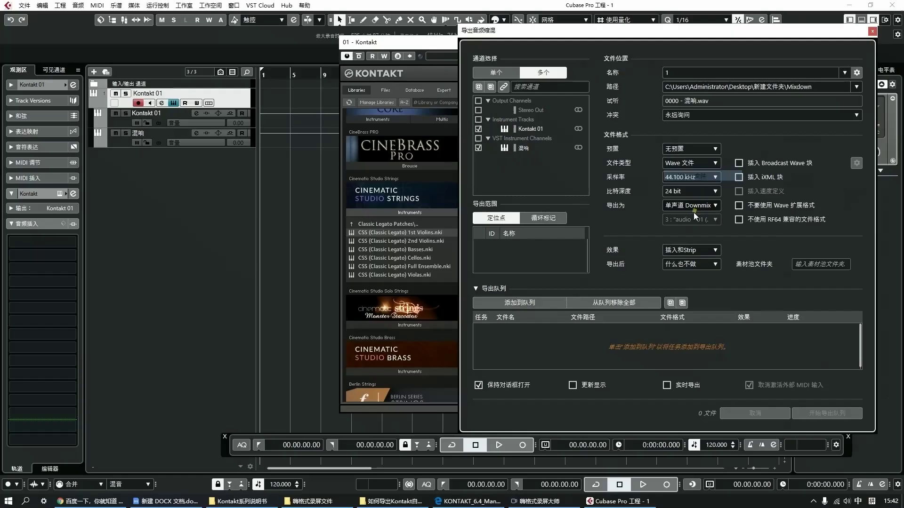
- Change the audio mixdown's channel export format and add the Kontakt 01 and 混响 channels to the export queue
click(684, 207)
click(687, 217)
click(527, 304)
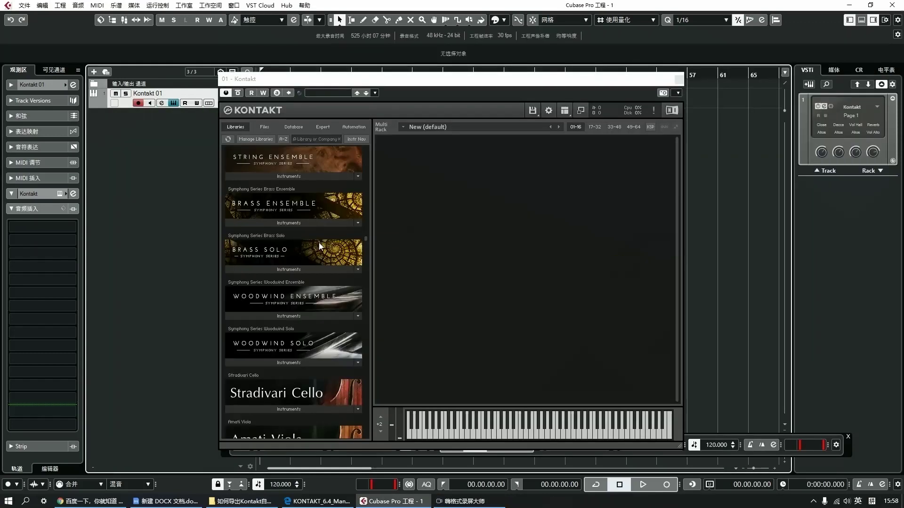
- Load Altos Legato.nki from the Strezov Sampling Choir Essentials library and adjust its reverb amount
scroll(341, 247, up, 3)
scroll(355, 242, down, 10)
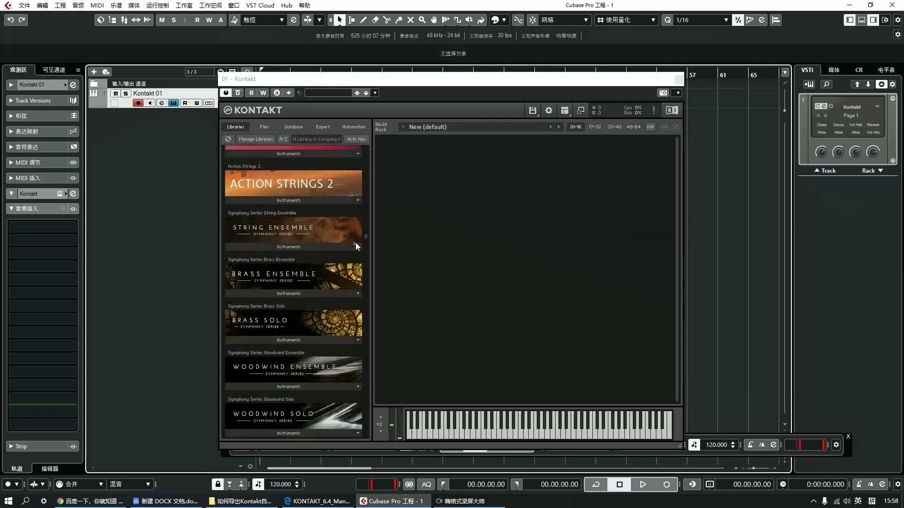
scroll(353, 250, down, 2)
scroll(353, 249, up, 3)
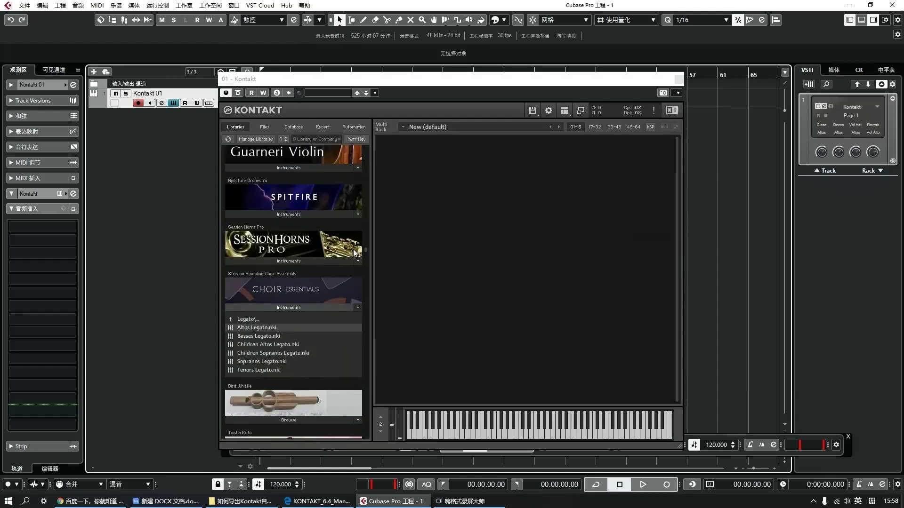
double_click(275, 327)
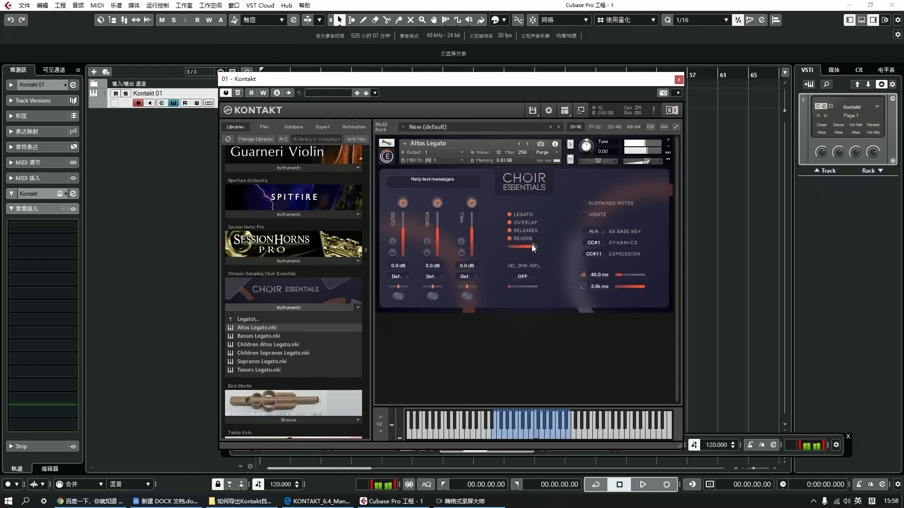
mouse_move(524, 248)
mouse_down()
mouse_move(492, 250)
mouse_move(528, 247)
mouse_up()
- Open the Altos Legato instrument for editing and show its send effects and the Convolution module in its insert effects
click(386, 143)
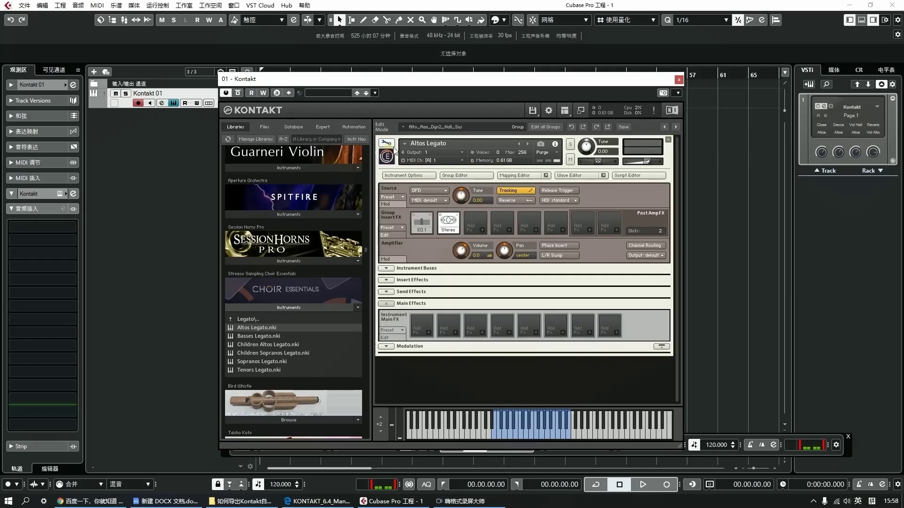
click(386, 292)
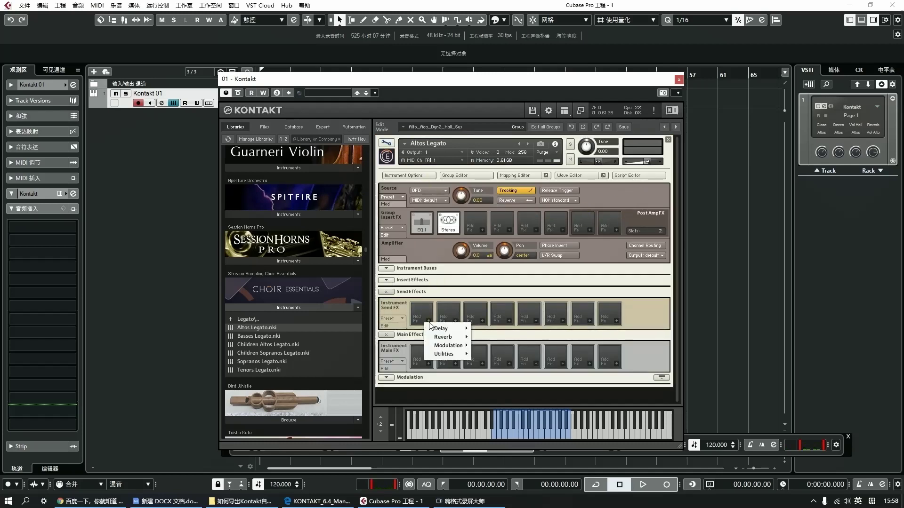
click(385, 281)
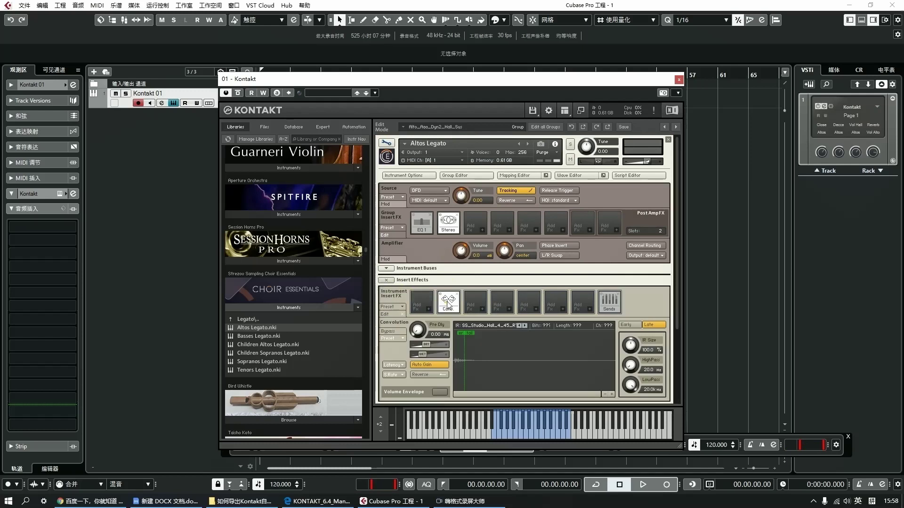
scroll(536, 308, down, 3)
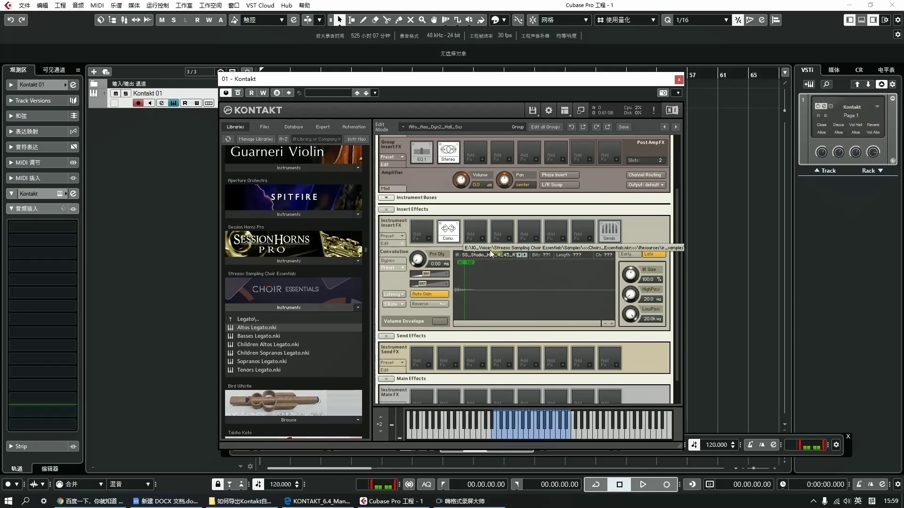
- Start saving a preset of the Convolution module and inspect the folder path where Kontakt stores convolution presets
click(387, 267)
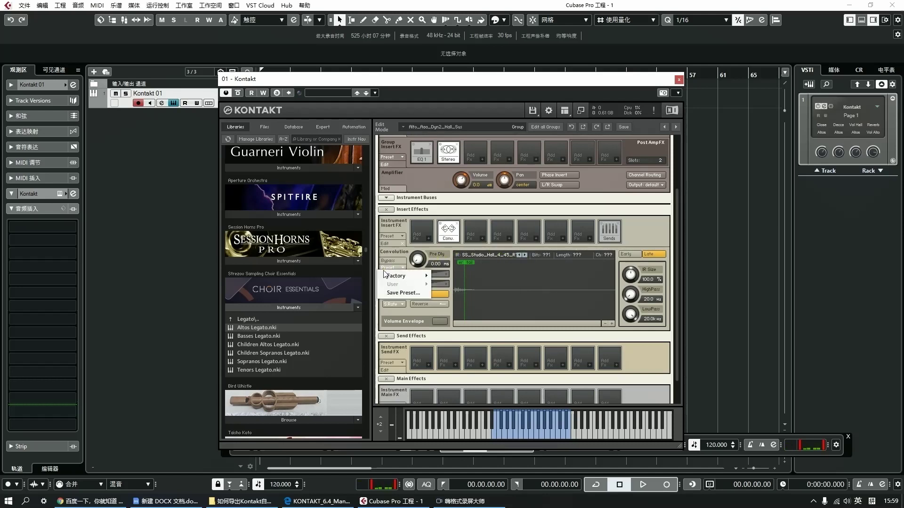
click(402, 294)
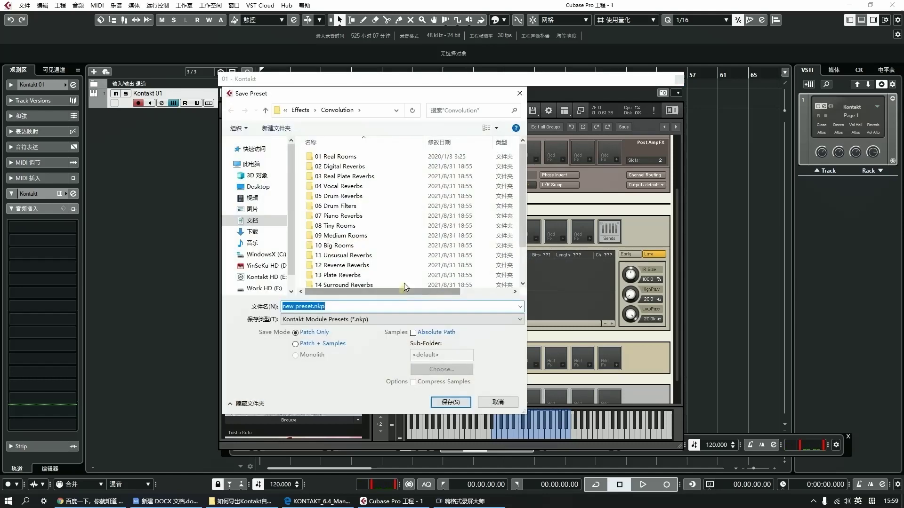
scroll(375, 195, down, 2)
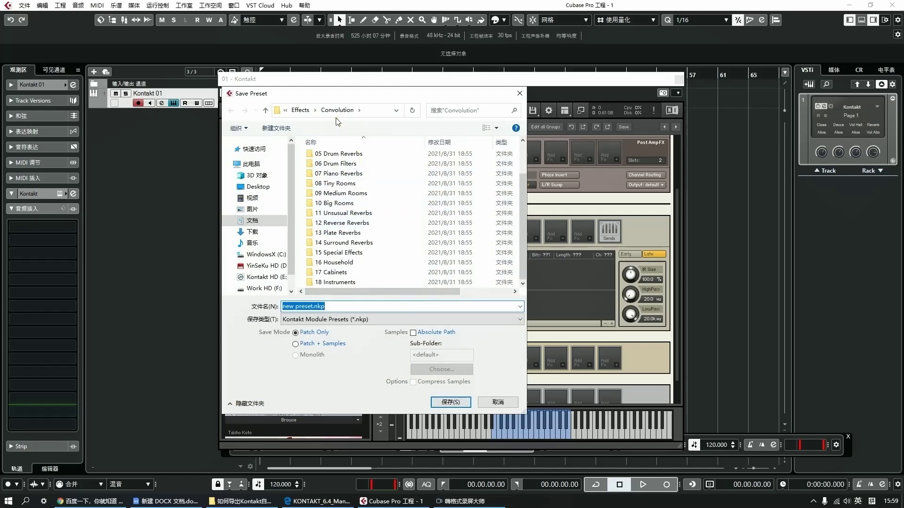
scroll(365, 191, up, 2)
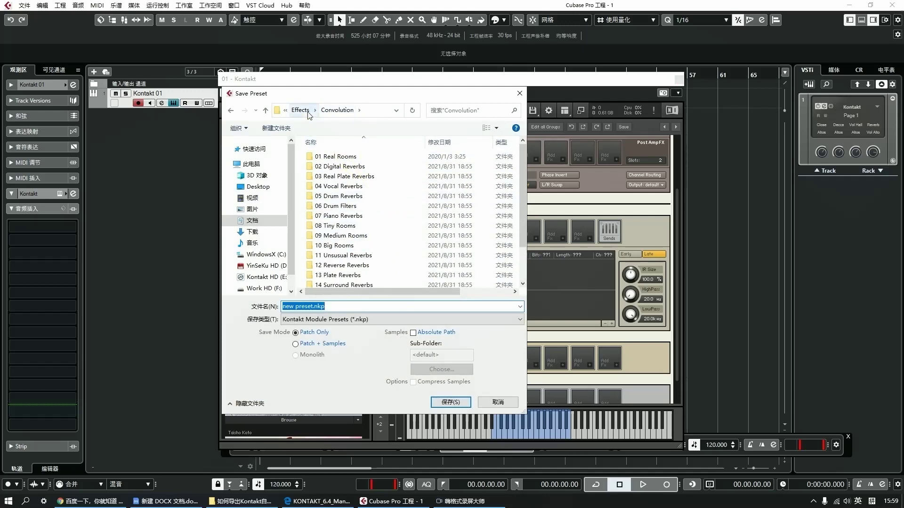
click(285, 110)
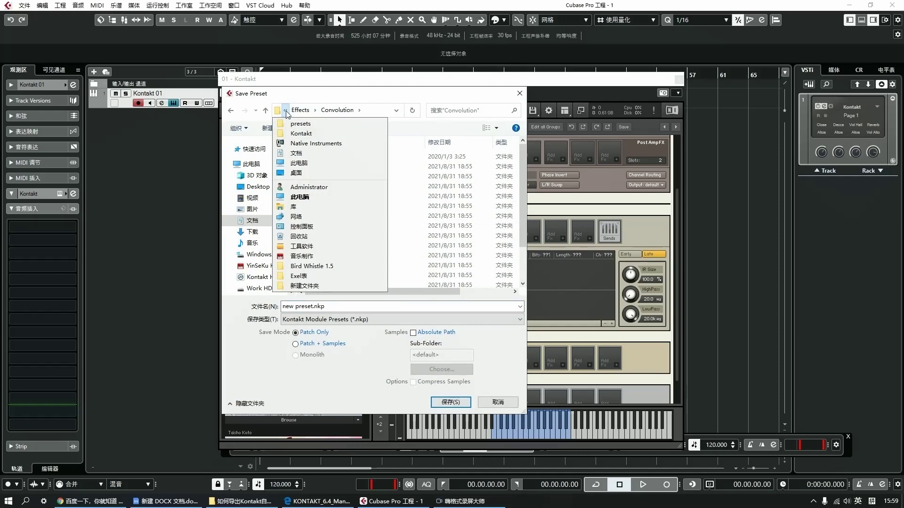
click(395, 111)
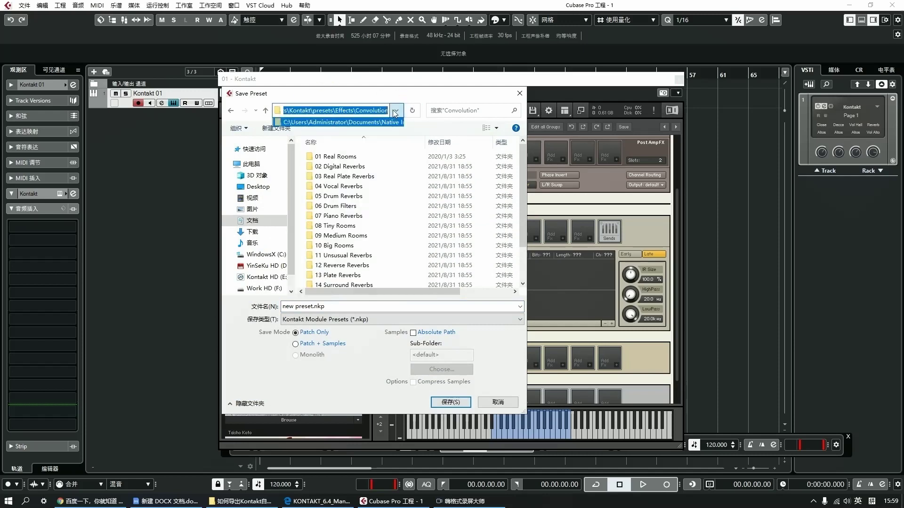
key(Escape)
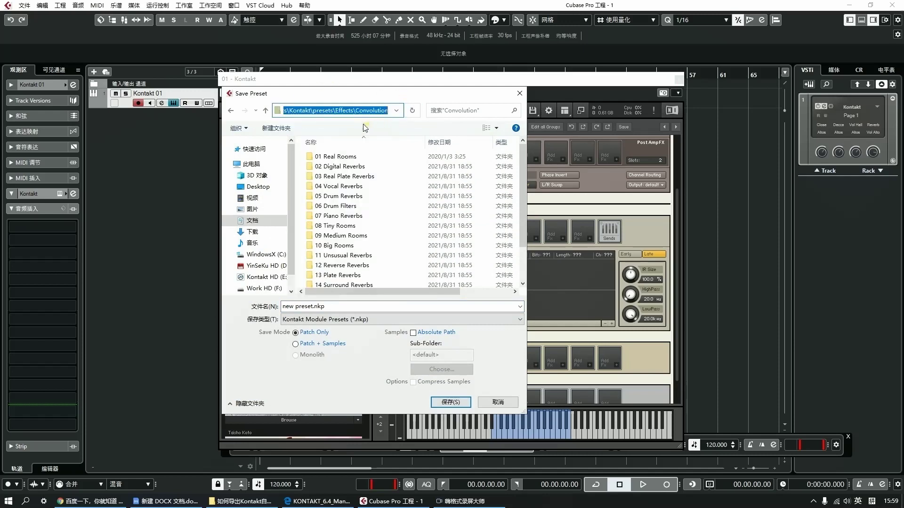
click(388, 111)
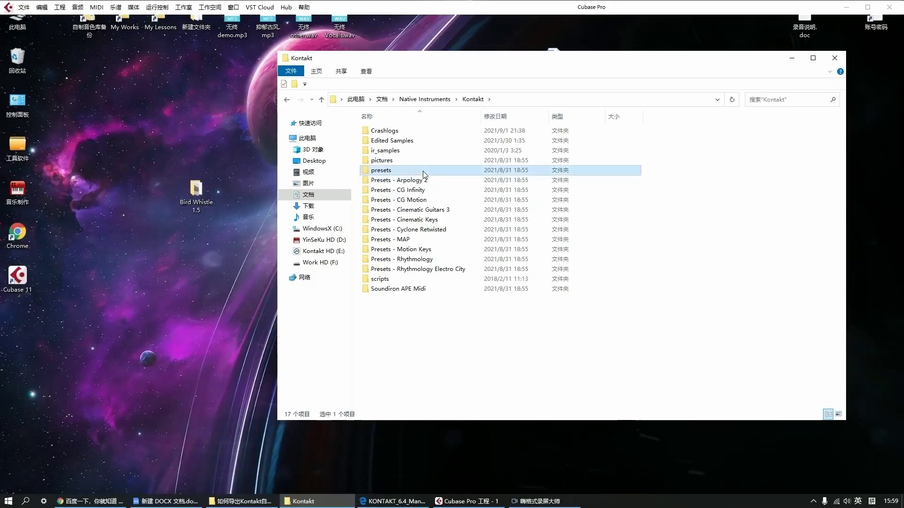
- In File Explorer, open Kontakt's presets folder and select the Effect Chains (insert) folder
double_click(424, 175)
click(429, 132)
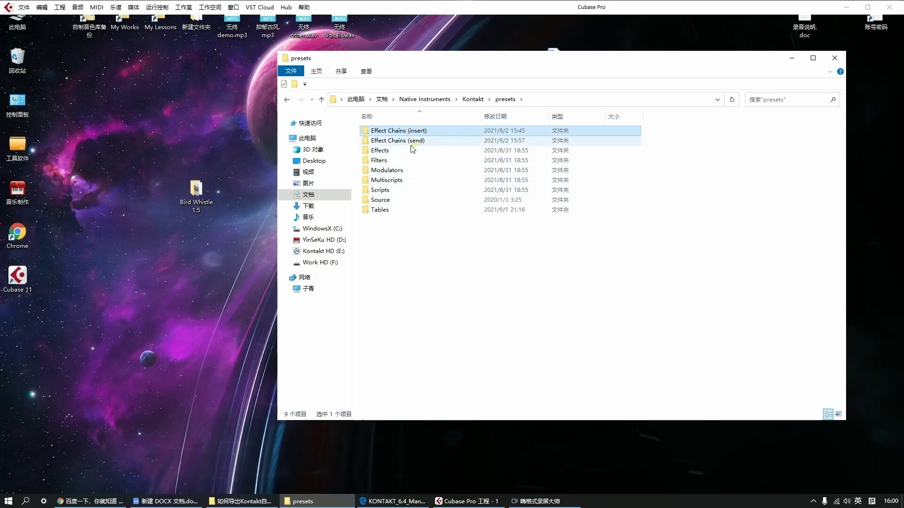
- Open the Effects presets folder and its Convolution subfolder to inspect where convolution presets are stored
double_click(401, 150)
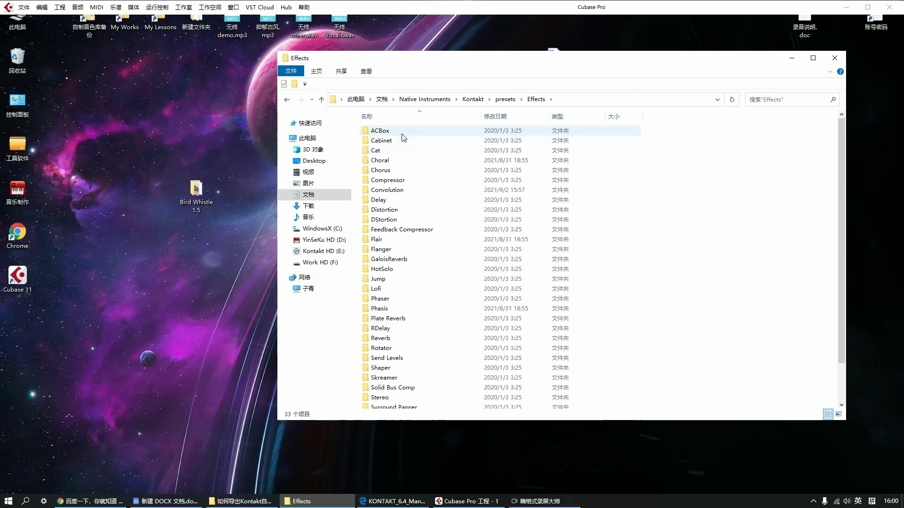
double_click(414, 191)
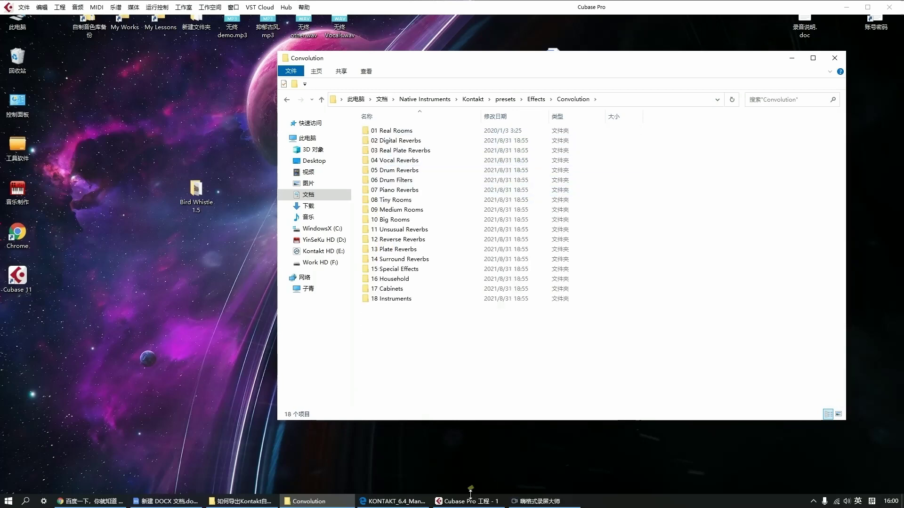
- Switch back to Cubase and save the Convolution module's settings in Kontakt as a preset named "Reverb Chior"
click(472, 502)
click(397, 267)
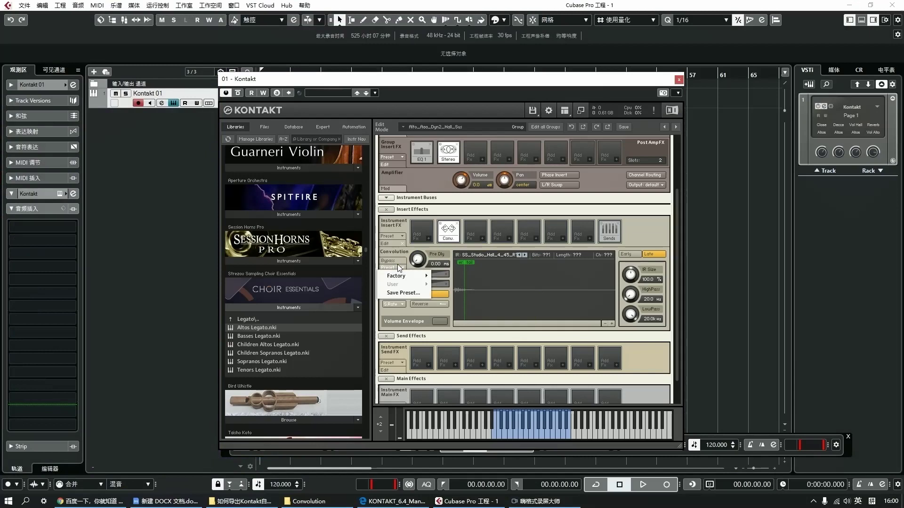
click(403, 292)
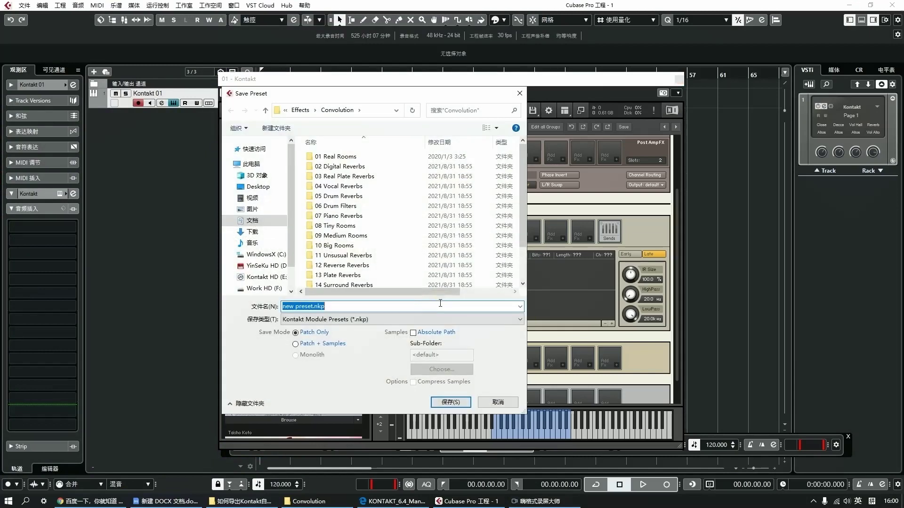
scroll(442, 284, down, 2)
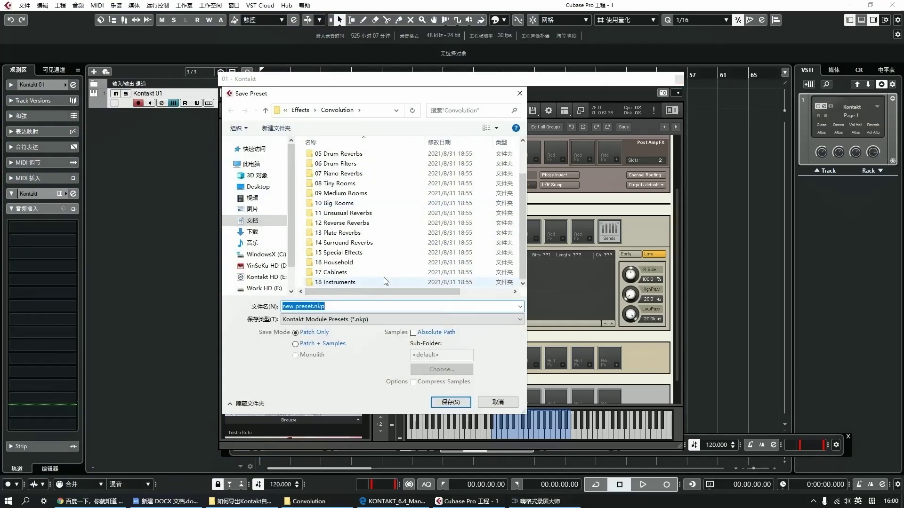
text(Reverb Chior)
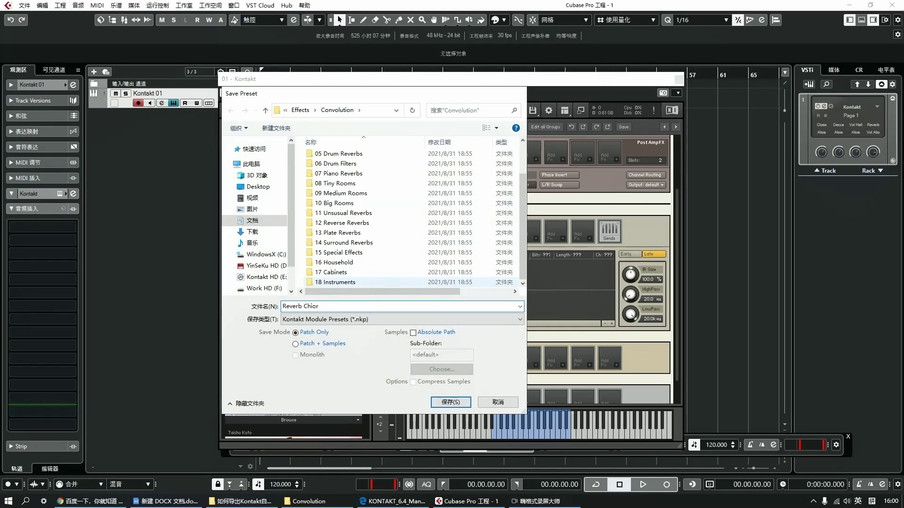
key(Return)
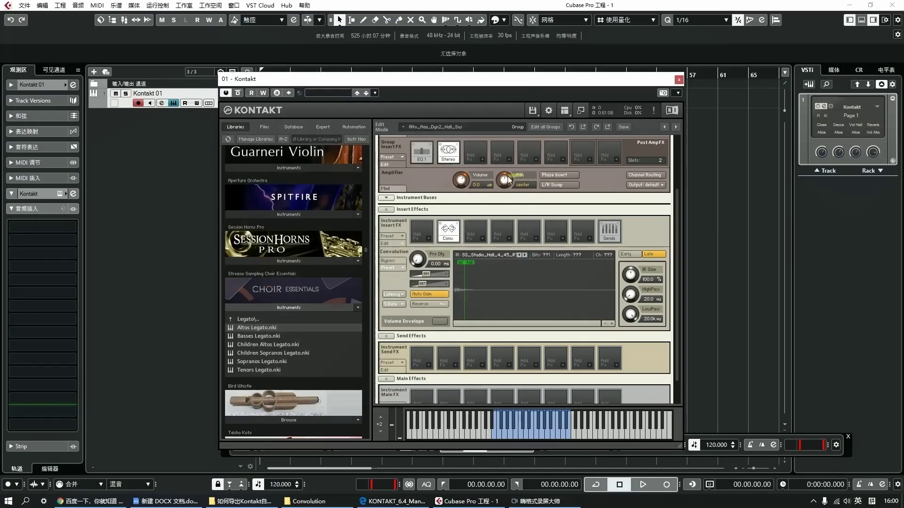
- Remove the Convolution module from the instrument's insert effects and collapse the Insert Effects section
click(440, 224)
click(386, 209)
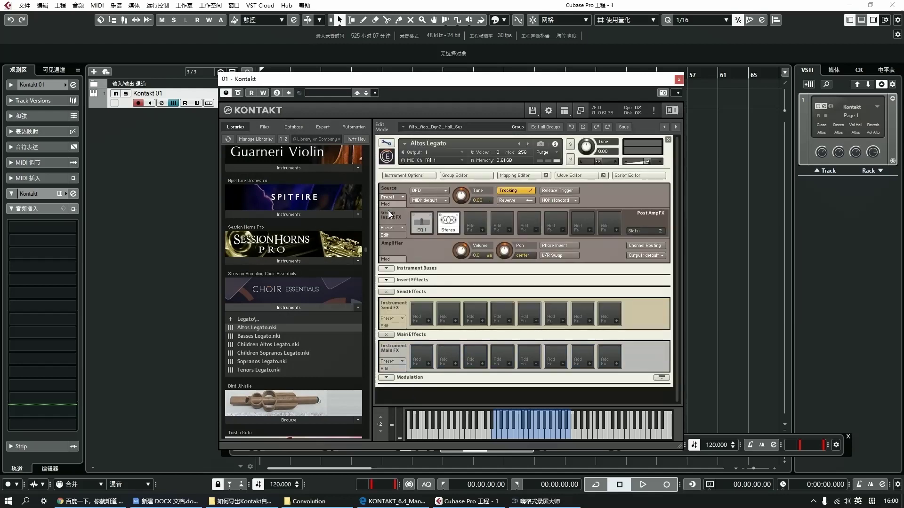
click(386, 280)
click(386, 281)
- Add a Convolution reverb to the first instrument send effect slot and load the user preset Reverb Chior
click(425, 320)
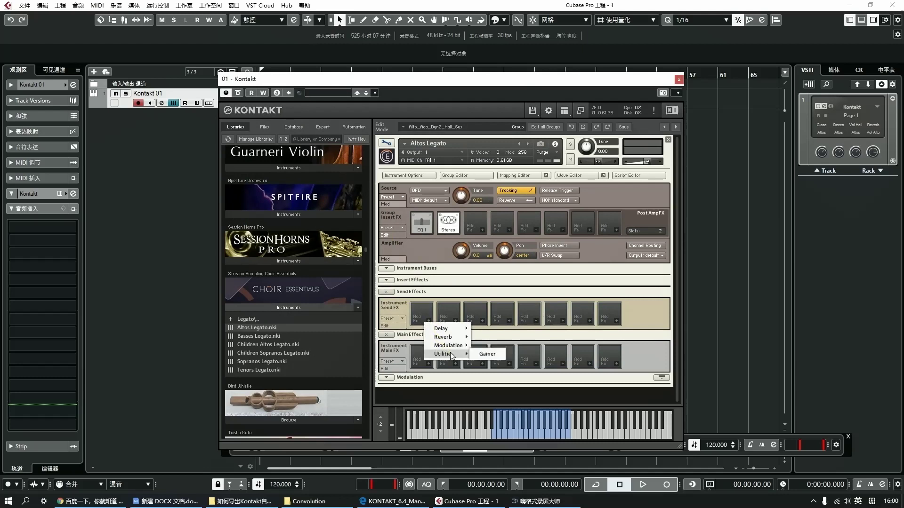
mouse_move(452, 337)
click(487, 337)
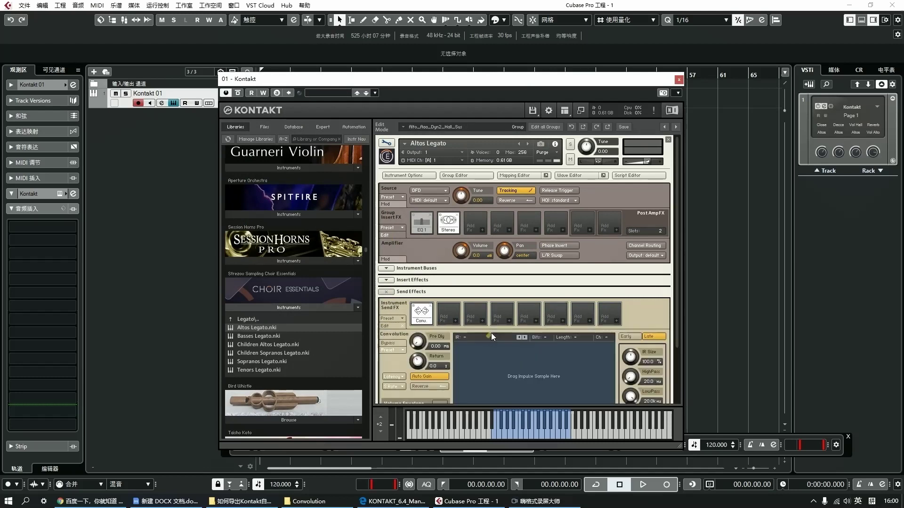
click(397, 349)
mouse_move(409, 366)
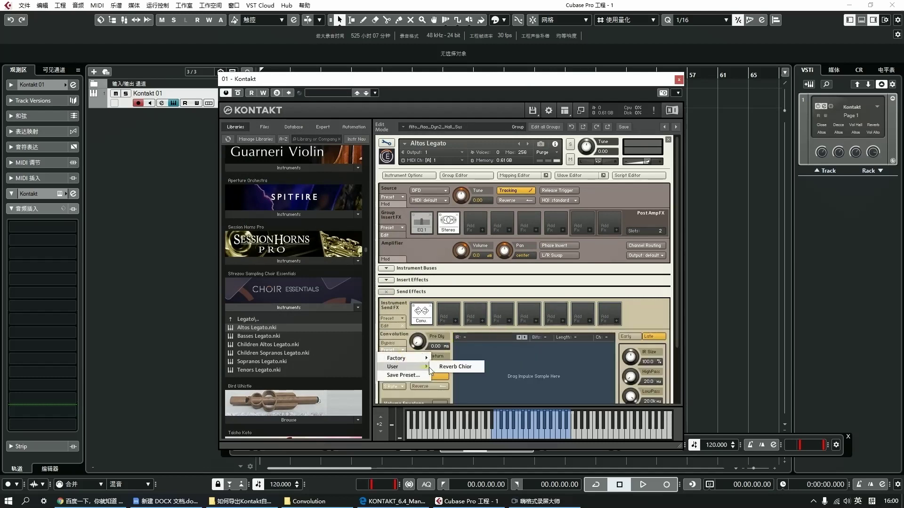
click(453, 368)
scroll(521, 349, down, 1)
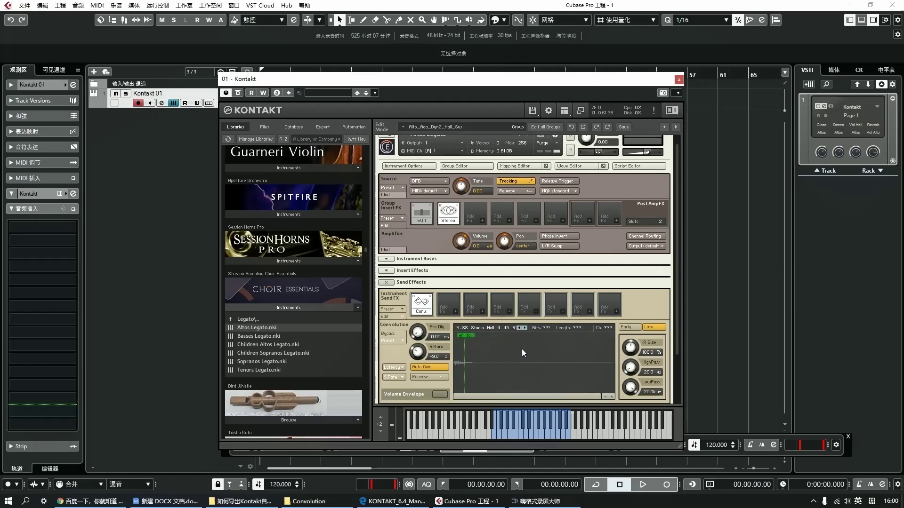
- Set the send Convolution's Return level to about -7.9 and route its output to aux 1
drag(417, 351, 447, 353)
click(446, 357)
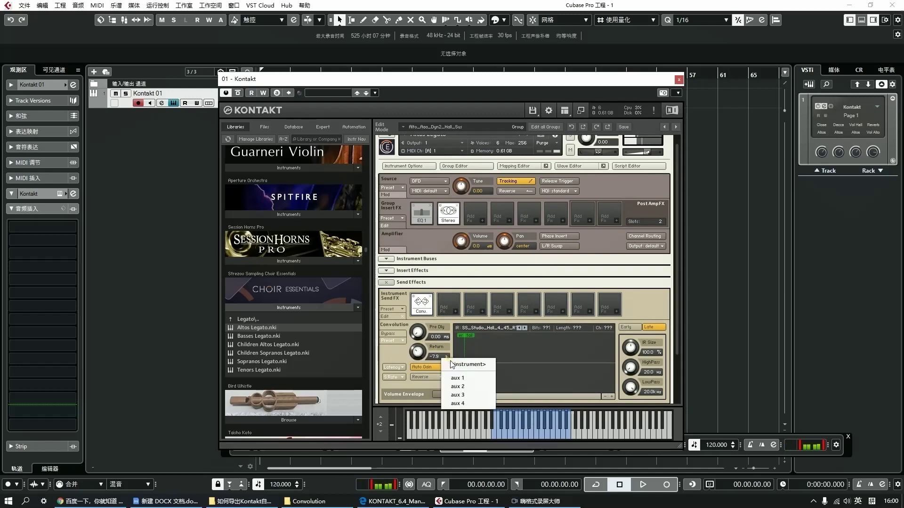
click(464, 379)
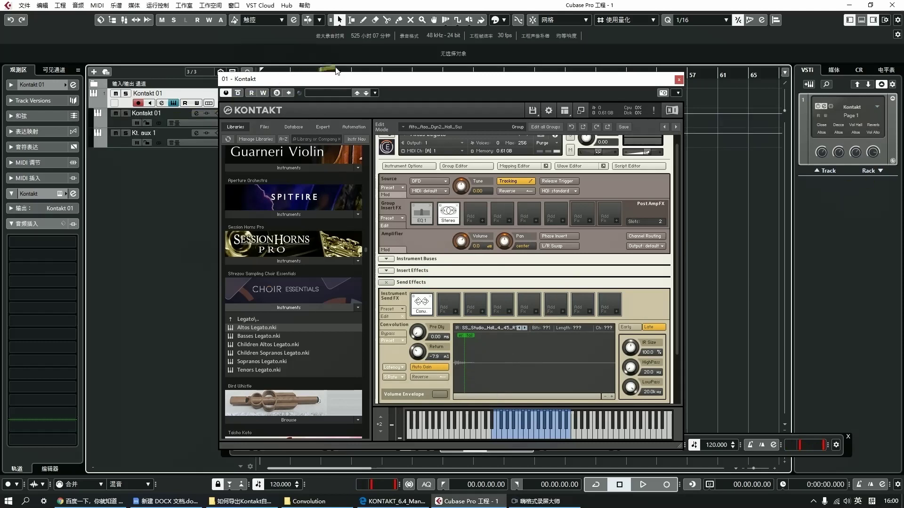
- Move the Kontakt window clear of the track list and solo the Kt. aux 1 track
drag(388, 82, 485, 71)
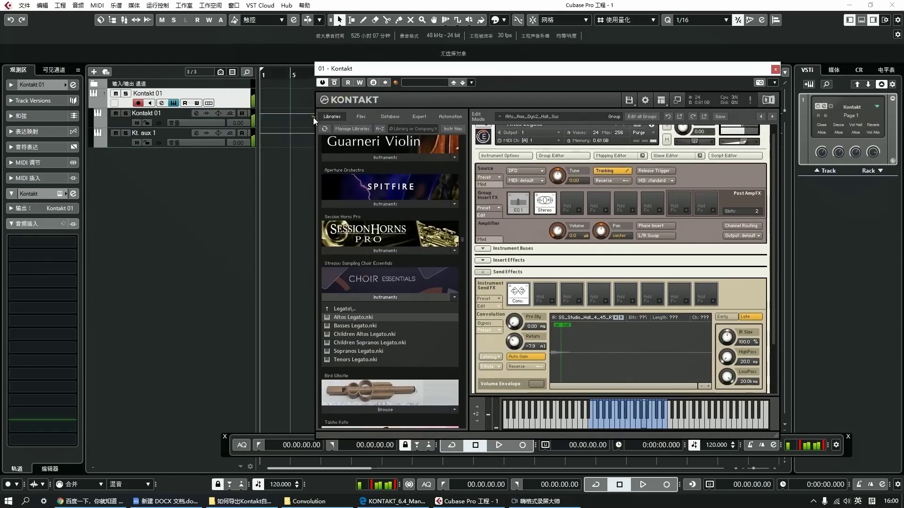
click(128, 132)
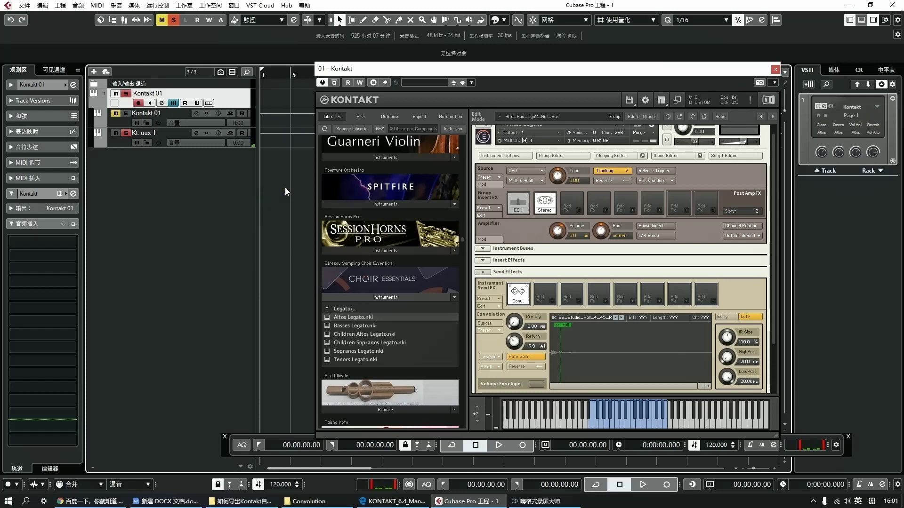
- Open the Script Editor of the Altos Legato instrument
scroll(696, 184, up, 1)
click(735, 160)
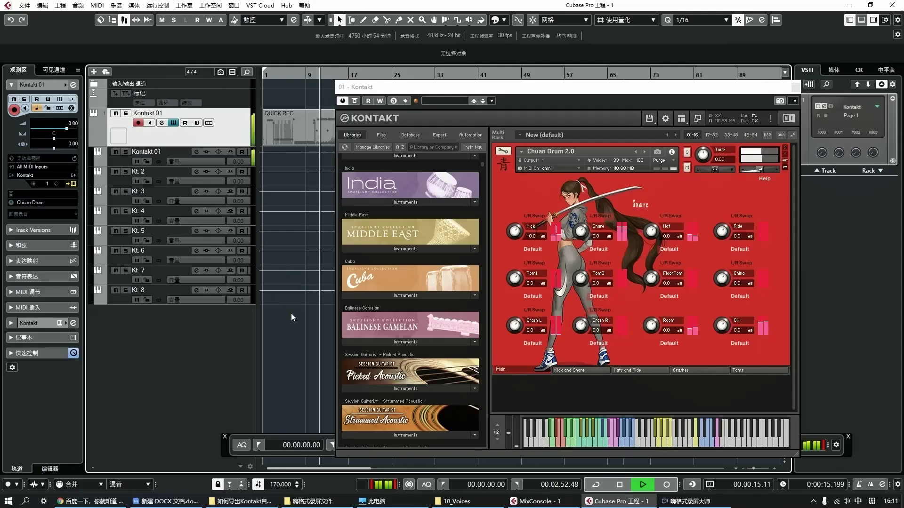
- In Chuan Drum 2.0, set the Kick output to 1 and the Snare output to 2, and choose an output for the Hat
click(599, 254)
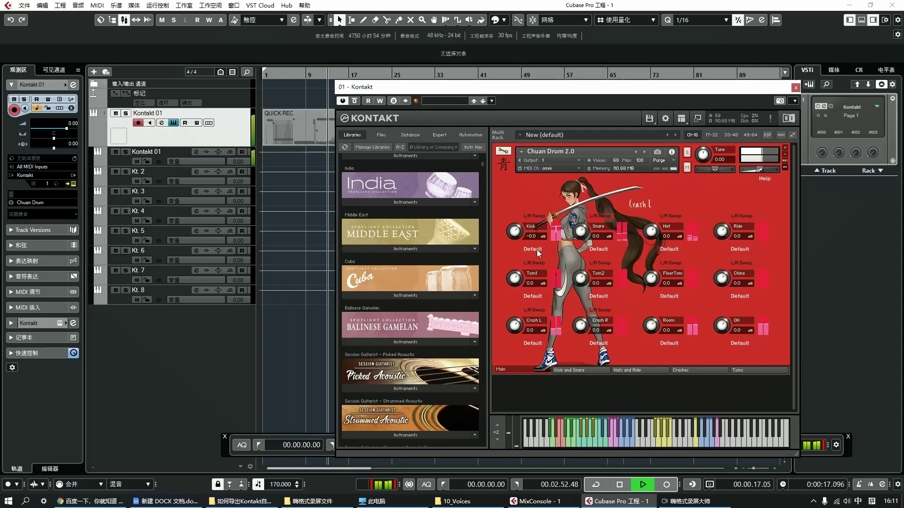
click(598, 255)
click(596, 274)
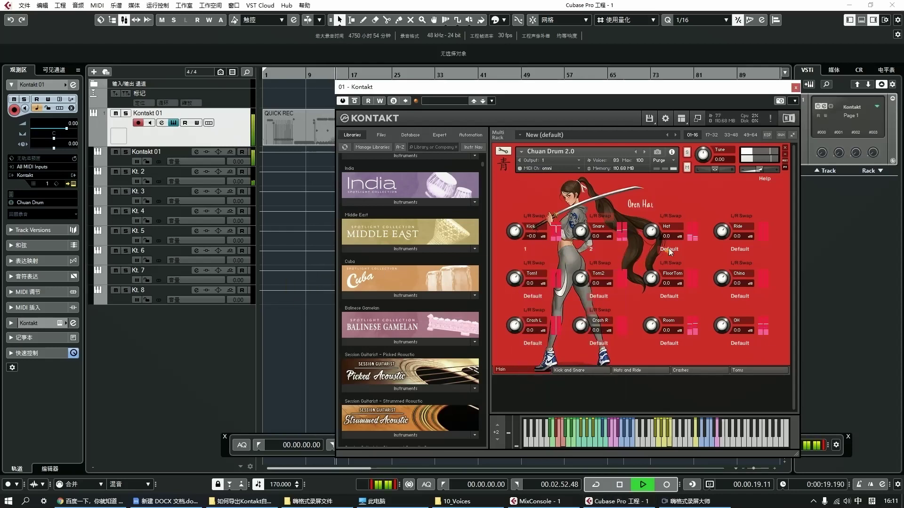
click(669, 249)
click(669, 284)
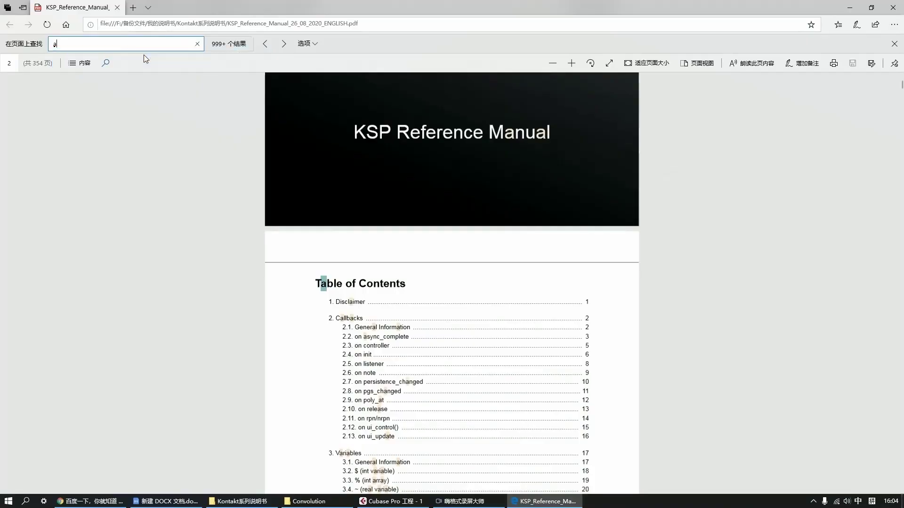
- Search the KSP Reference Manual for "attach_le", open the attach_level_meter() section and examine its Remarks paragraph
text(ttach)
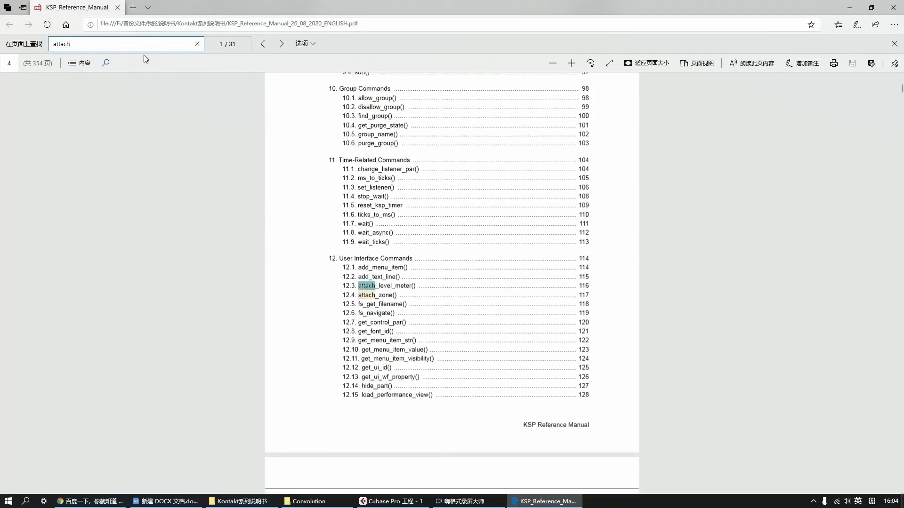
text(_le)
click(396, 286)
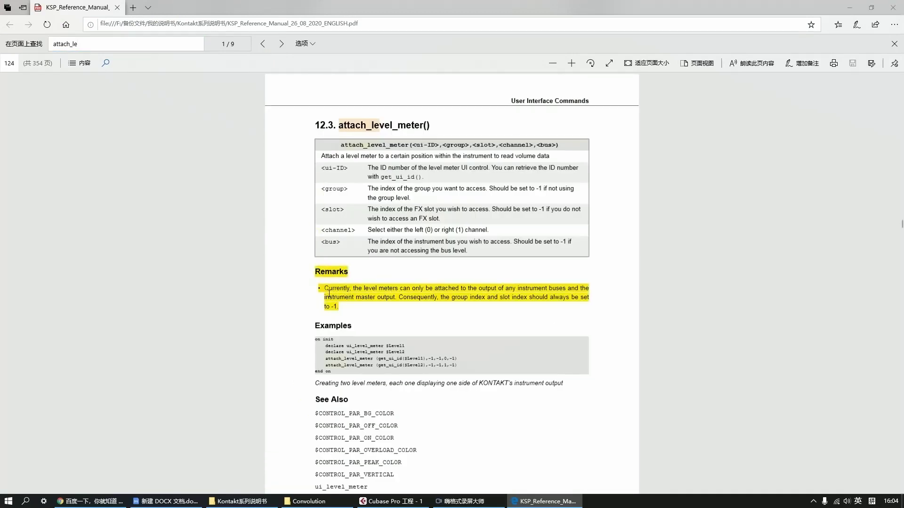
drag(327, 287, 401, 302)
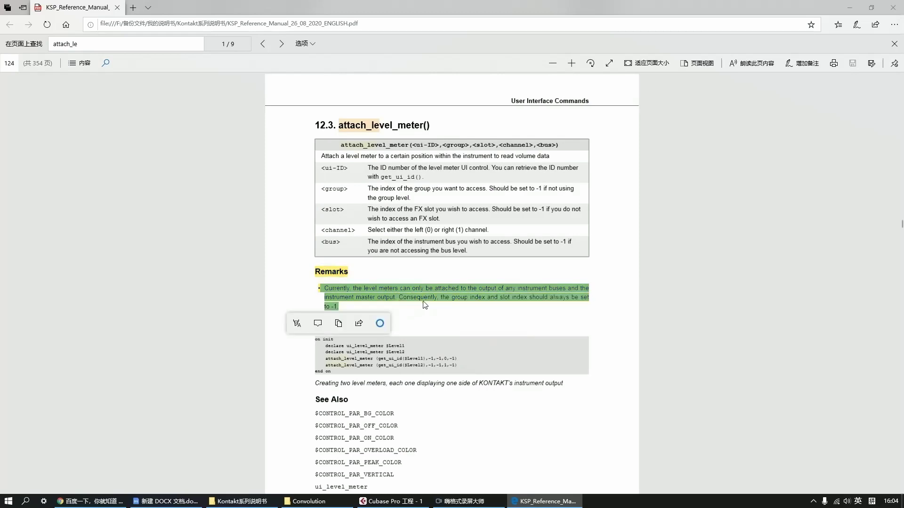
click(443, 309)
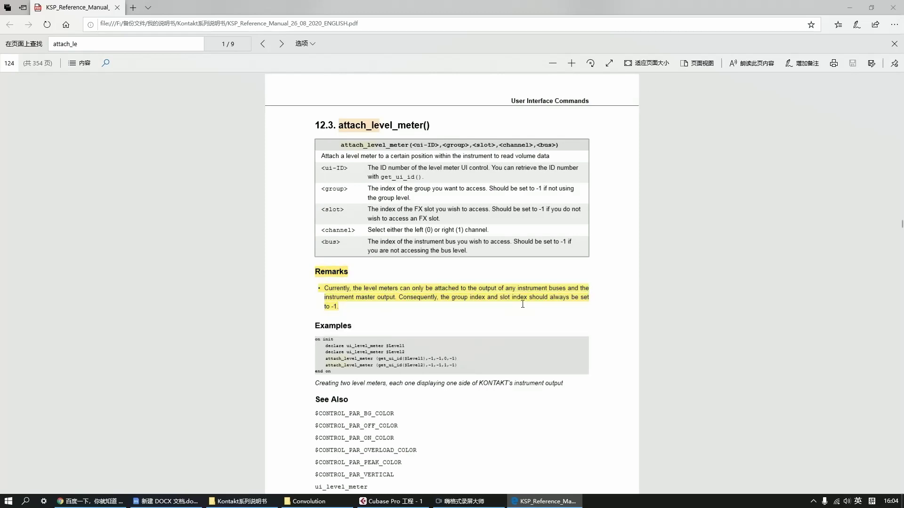